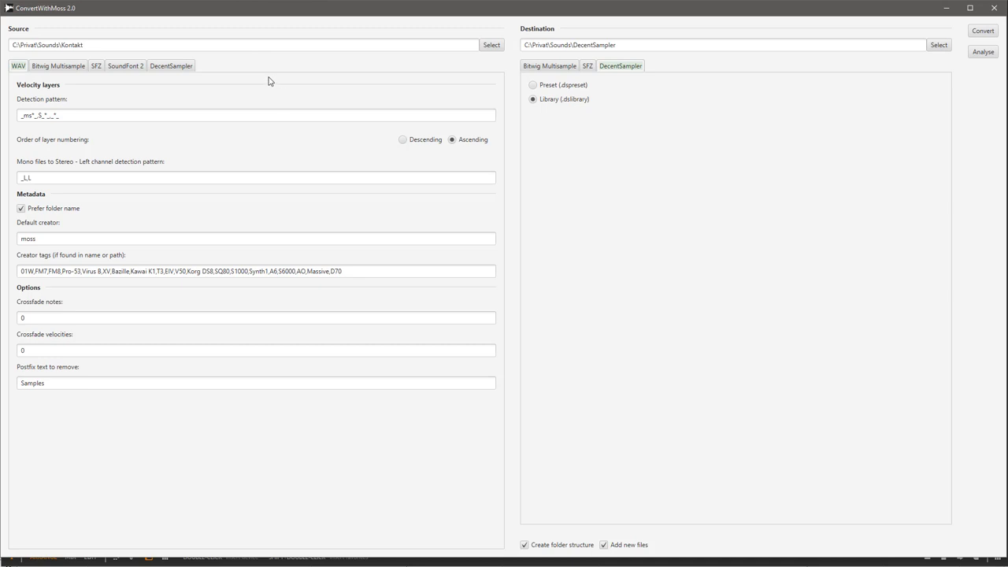
# Step: Review the source format options for DecentSampler, Bitwig Multisample and WAV
pyautogui.click(162, 69)
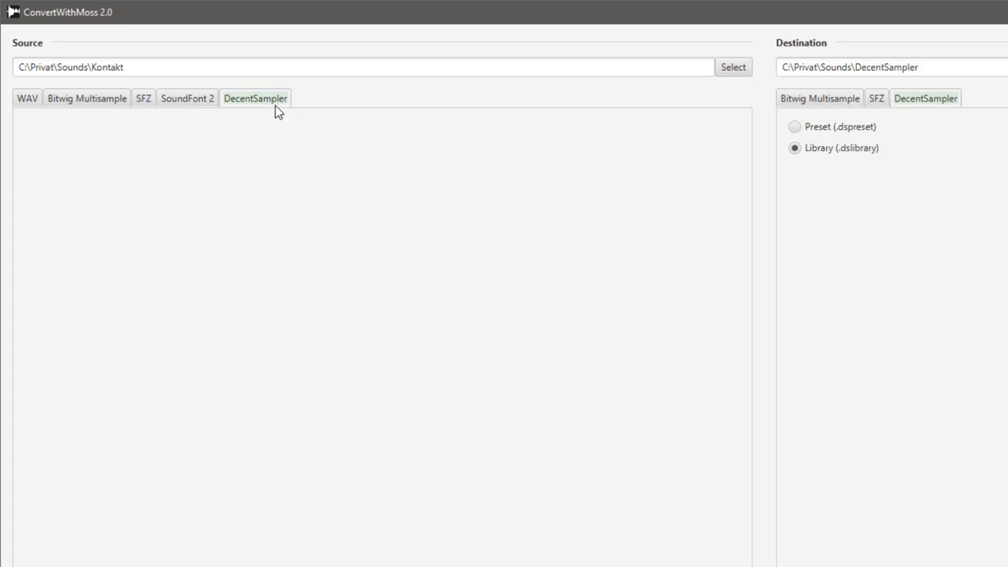
pyautogui.click(96, 104)
pyautogui.click(28, 100)
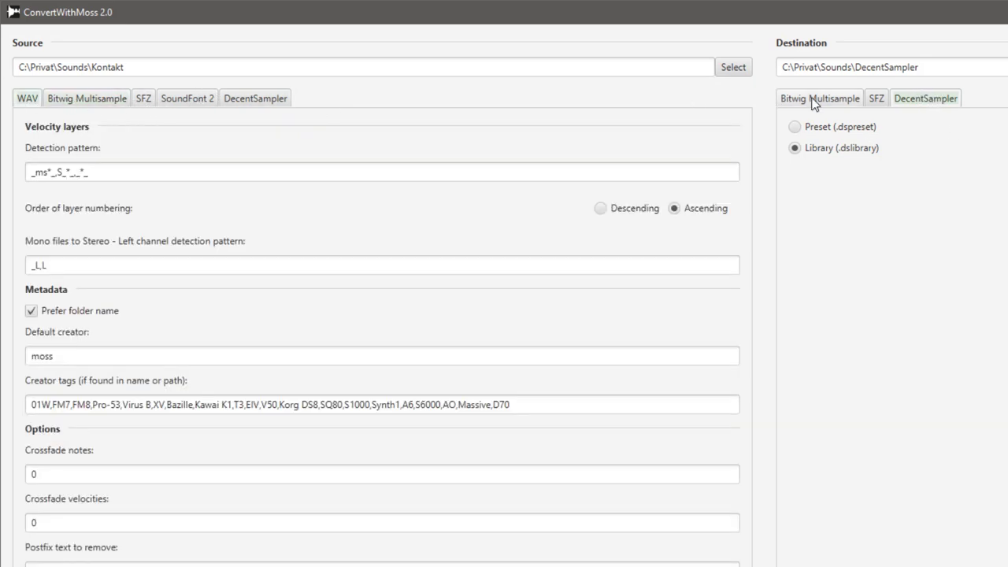
pyautogui.click(259, 101)
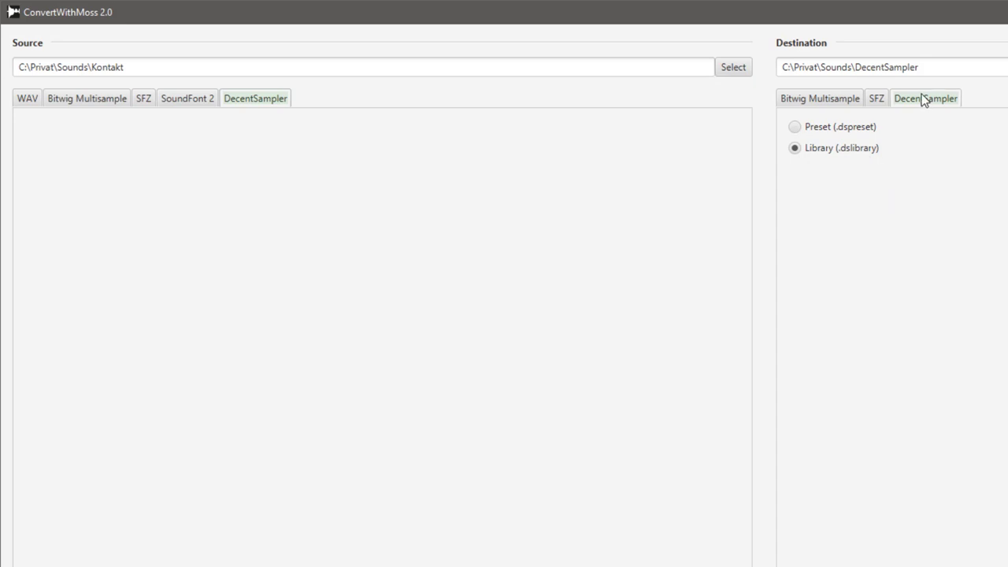
# Step: Convert the Kontakt folder from WAV source to DecentSampler Library (.dslibrary) files, and close the log and the converter
pyautogui.click(819, 148)
pyautogui.click(34, 99)
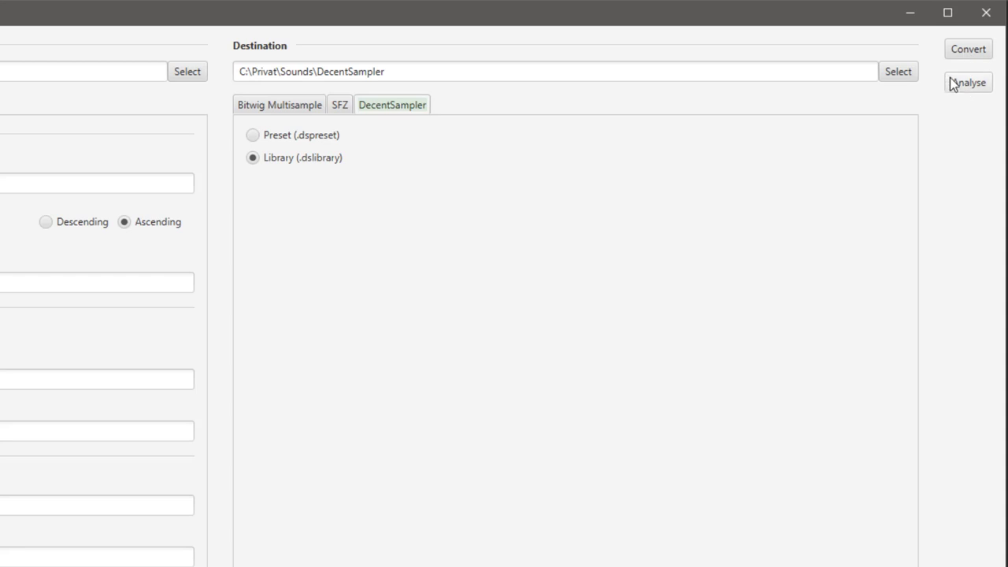
pyautogui.click(964, 49)
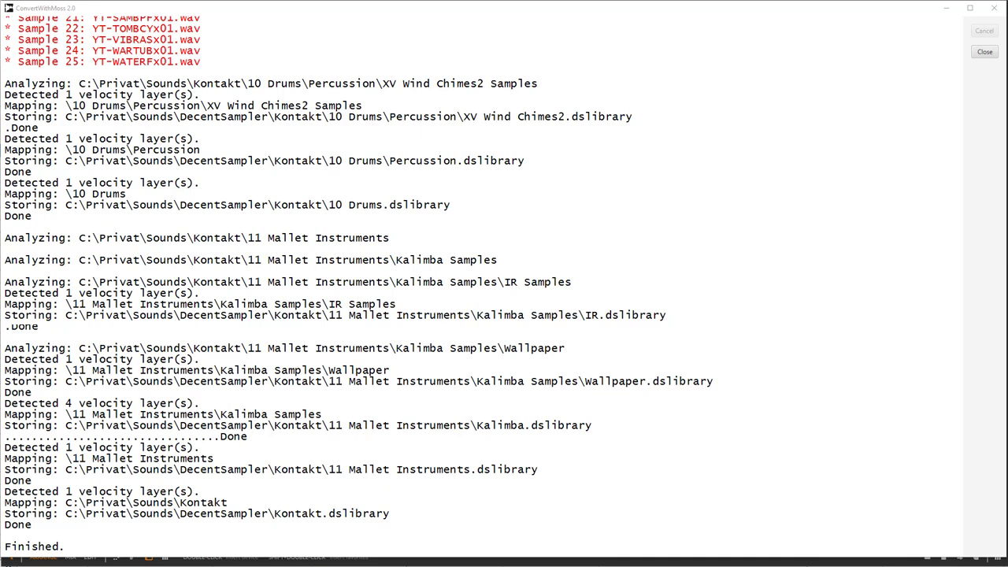
pyautogui.click(984, 51)
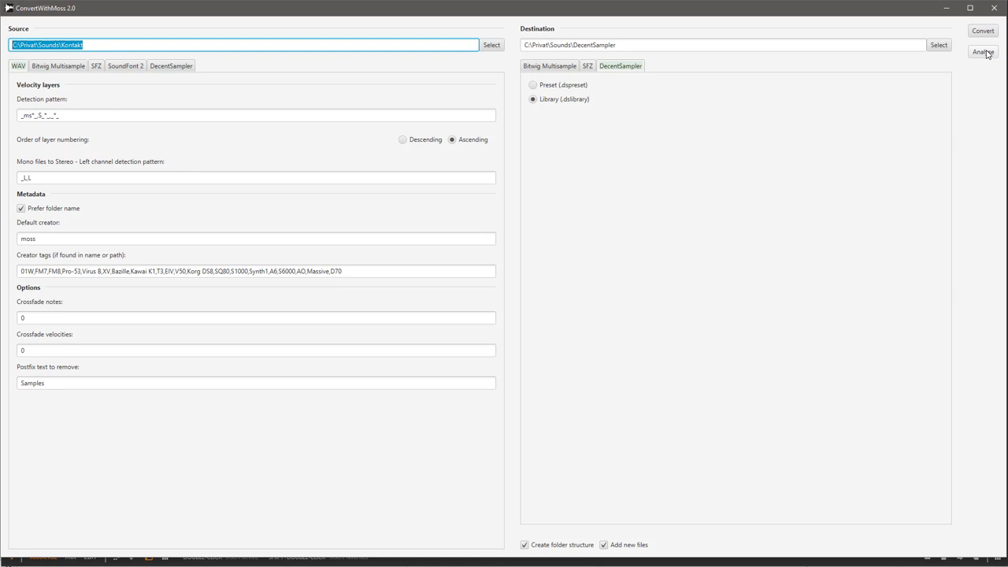
pyautogui.click(994, 10)
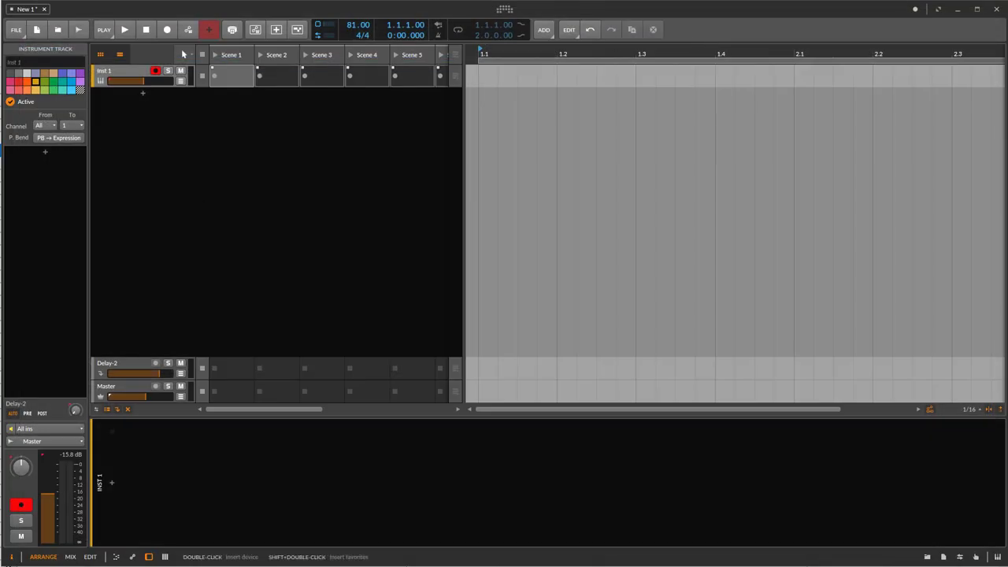
# Step: Open the DecentSampler\Kontakt\08 Pad\Pad folder in File Explorer, browse its .dslibrary files and move the window aside
pyautogui.hotkey('alt', 'Tab')
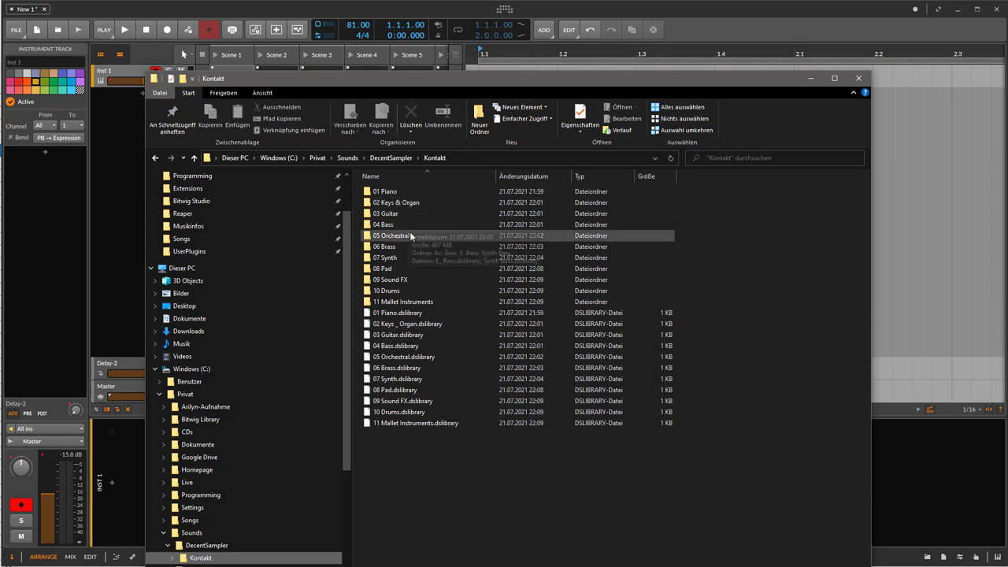
pyautogui.doubleClick(406, 269)
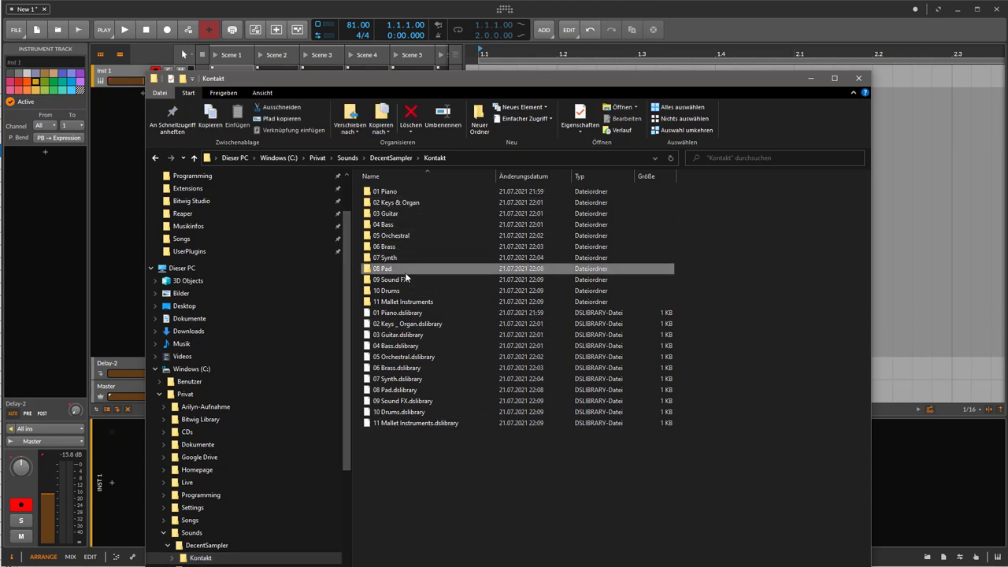
pyautogui.doubleClick(379, 202)
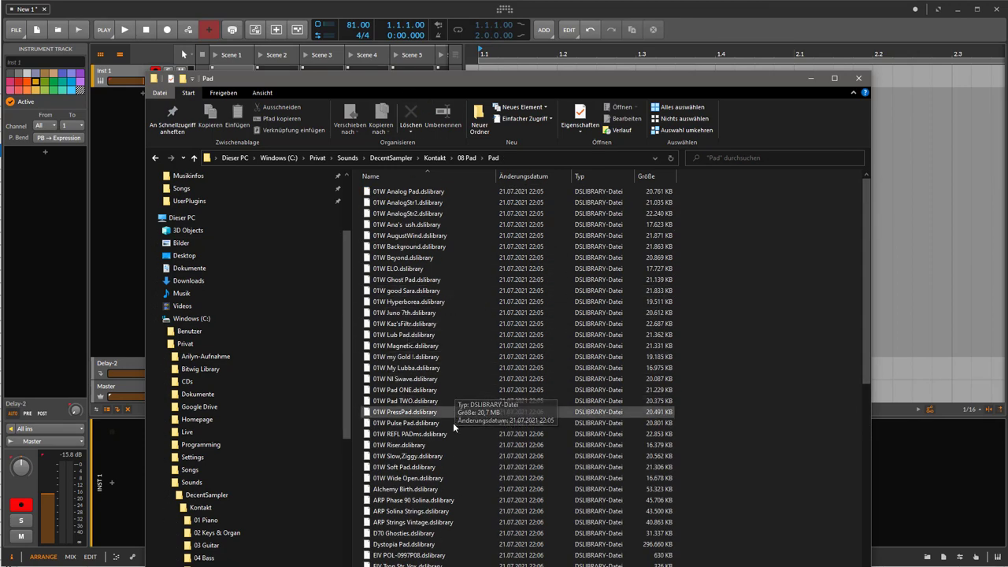
pyautogui.scroll(-9, 529, 476)
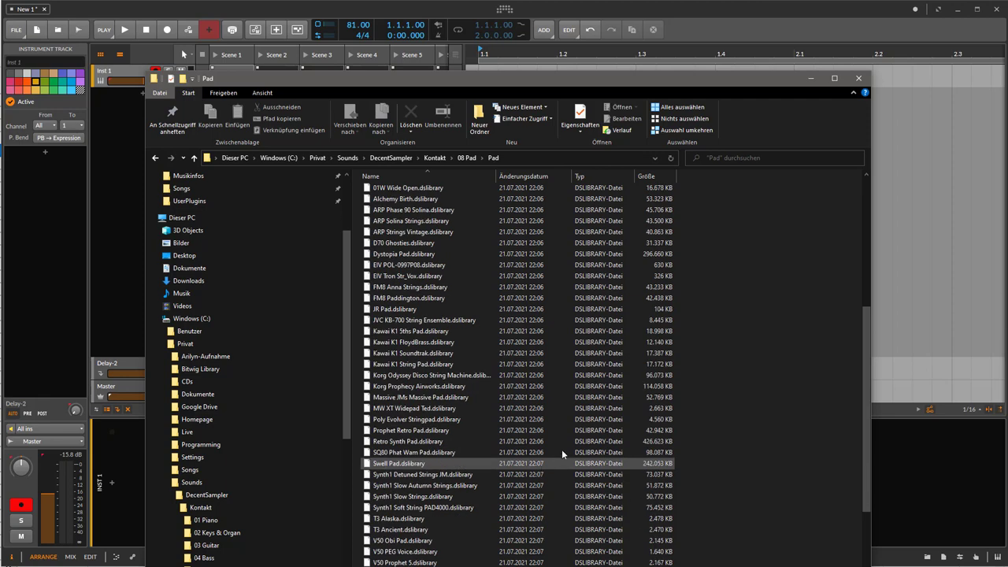
pyautogui.moveTo(301, 82); pyautogui.dragTo(617, 124)
# Step: Insert the DecentSampler instrument on the Inst 1 track in Bitwig Studio and reposition its plug-in window
pyautogui.click(282, 202)
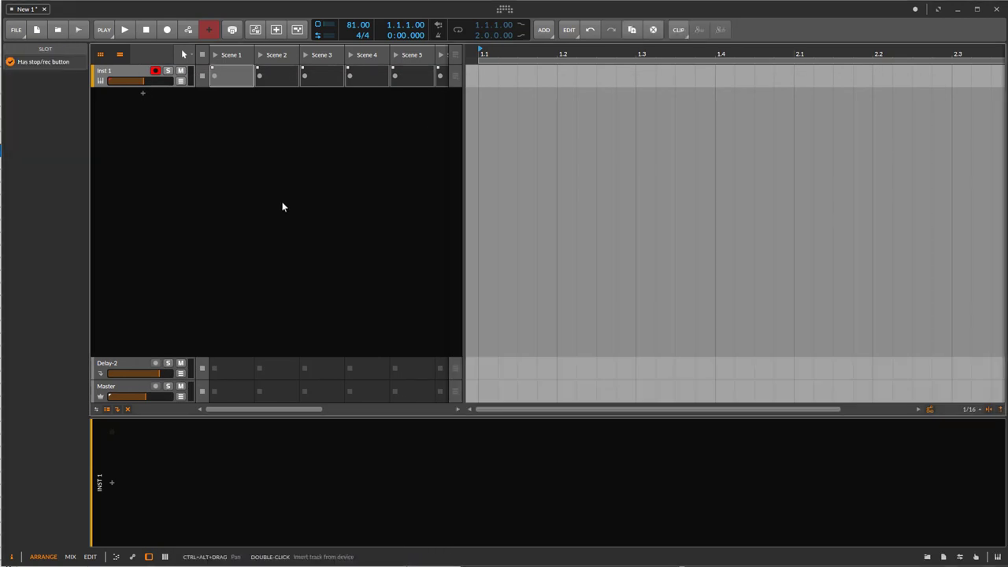
pyautogui.click(111, 482)
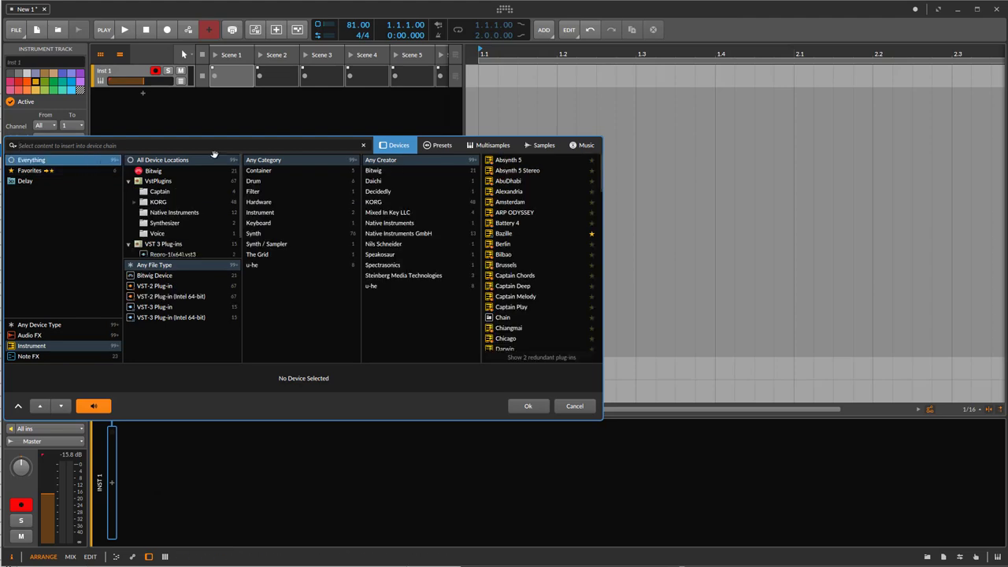
pyautogui.click(221, 146)
pyautogui.write('decen')
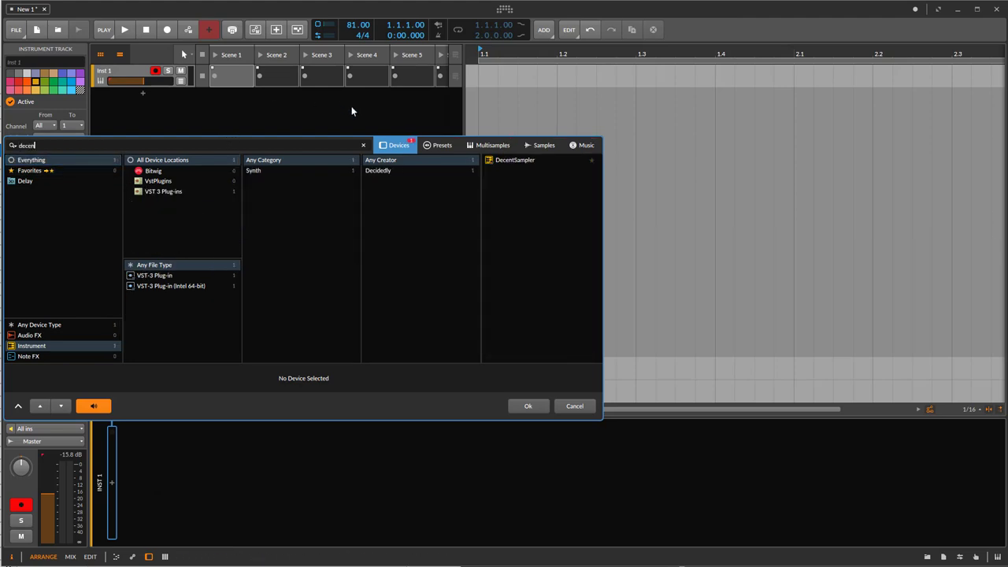
pyautogui.doubleClick(512, 161)
pyautogui.click(423, 389)
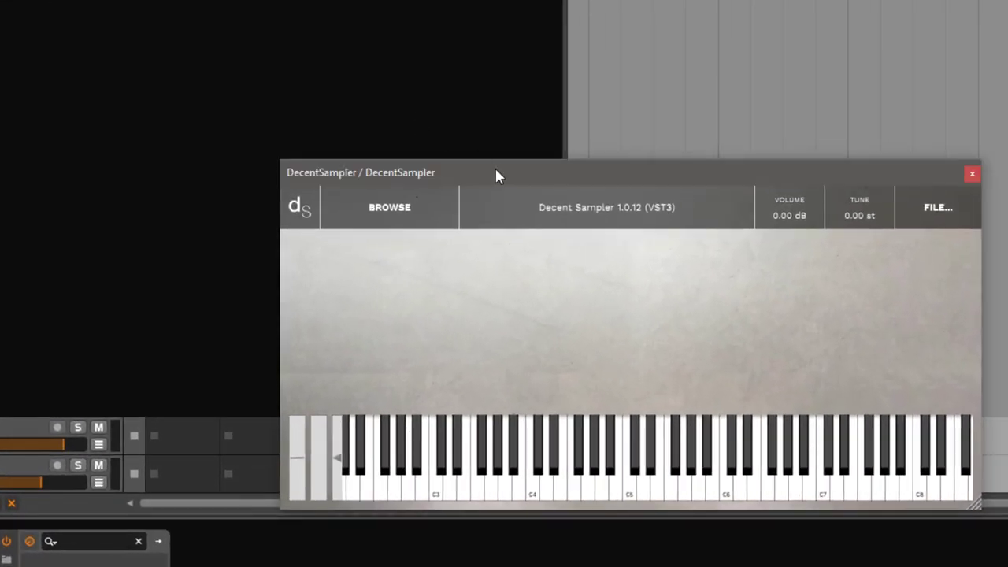
pyautogui.moveTo(495, 171); pyautogui.dragTo(243, 64)
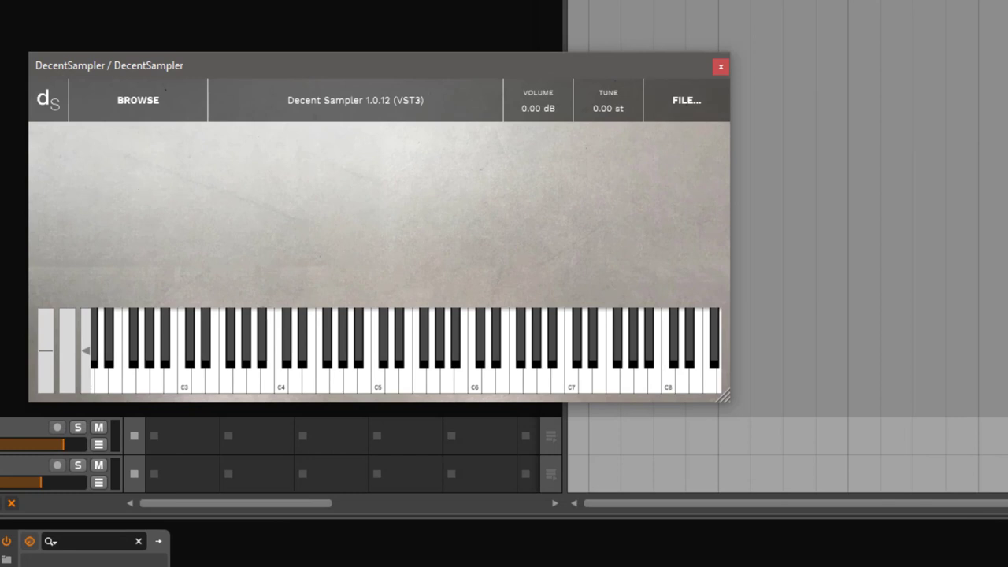
# Step: Load the V50 Soft Cloud library from the Pad folder into the DecentSampler plug-in
pyautogui.hotkey('alt', 'Tab')
pyautogui.scroll(-2, 969, 378)
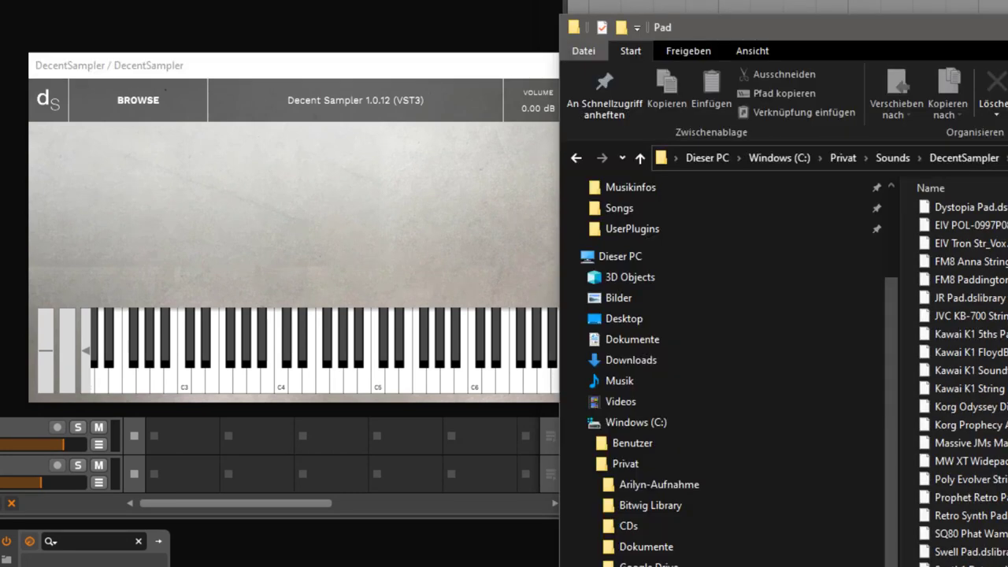
pyautogui.moveTo(969, 370); pyautogui.dragTo(246, 212)
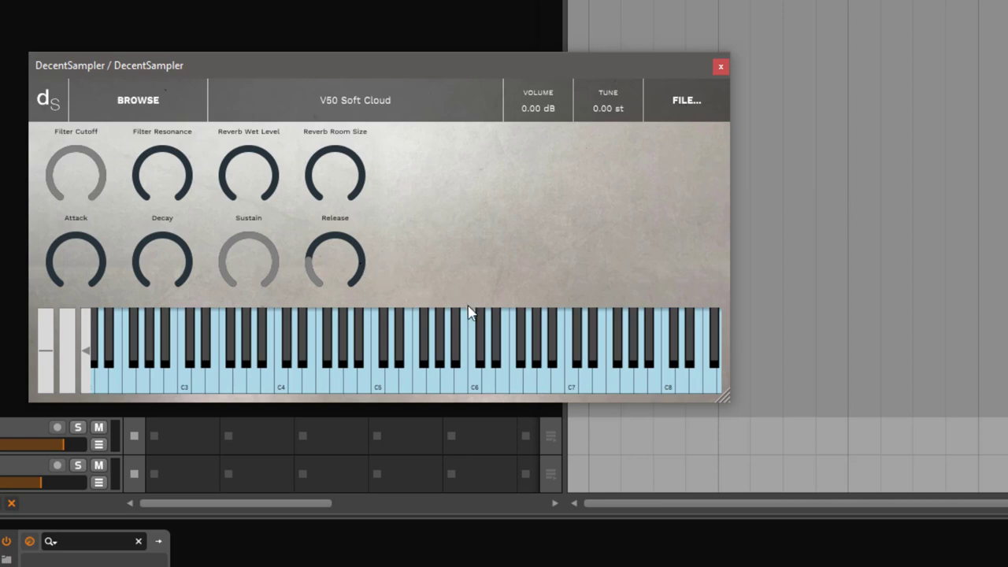
pyautogui.moveTo(474, 315)
pyautogui.mouseDown()
pyautogui.moveTo(547, 360)
pyautogui.moveTo(418, 358)
pyautogui.moveTo(214, 334)
pyautogui.moveTo(647, 323)
pyautogui.moveTo(265, 348)
pyautogui.moveTo(484, 254)
pyautogui.moveTo(450, 333)
pyautogui.moveTo(465, 338)
pyautogui.moveTo(431, 239)
pyautogui.mouseUp()
pyautogui.click(256, 354)
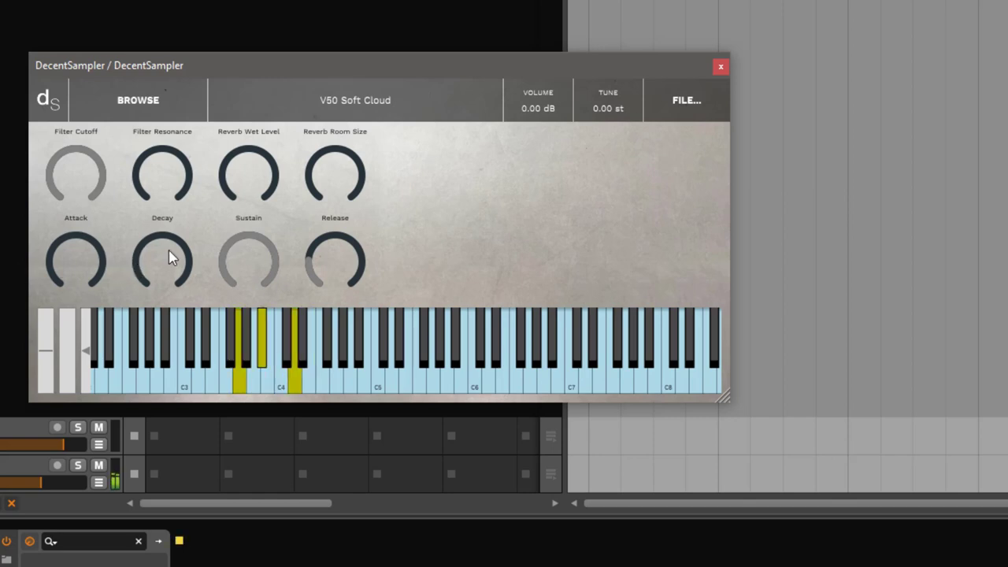
# Step: Raise the release to about 70%, turn the filter resonance up and sweep the filter cutoff between minimum and 22000
pyautogui.moveTo(338, 270); pyautogui.dragTo(349, 166)
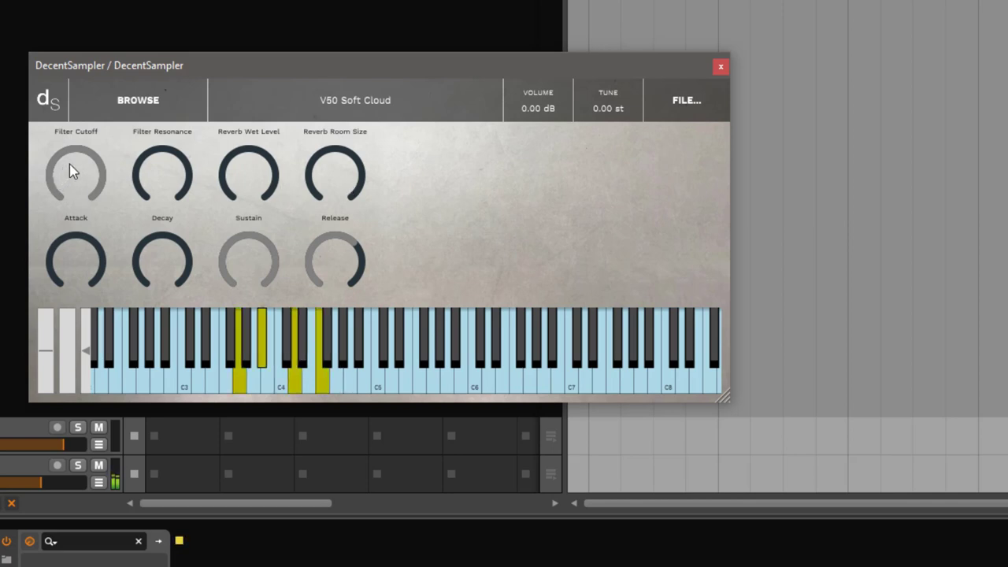
pyautogui.moveTo(69, 163); pyautogui.dragTo(60, 401)
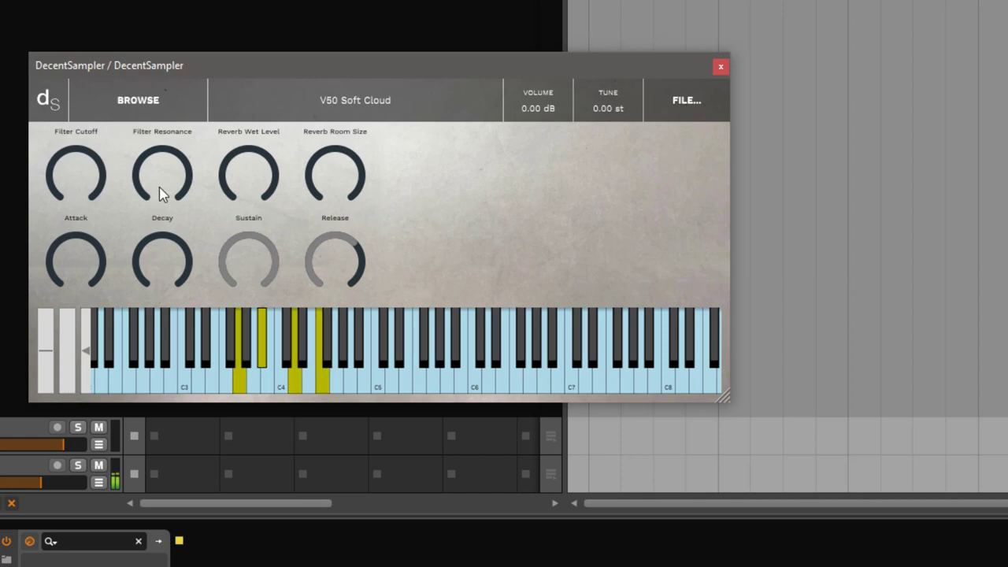
pyautogui.moveTo(70, 187); pyautogui.dragTo(77, 1)
pyautogui.moveTo(58, 169); pyautogui.dragTo(54, 394)
pyautogui.moveTo(155, 187); pyautogui.dragTo(149, 32)
pyautogui.moveTo(70, 197); pyautogui.dragTo(65, 4)
pyautogui.moveTo(67, 177); pyautogui.dragTo(53, 422)
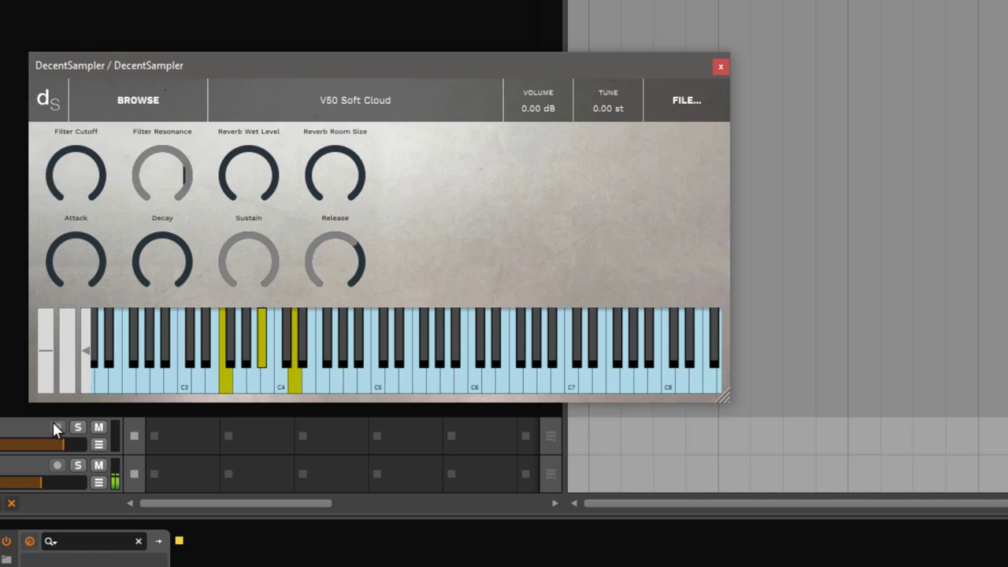
pyautogui.doubleClick(68, 172)
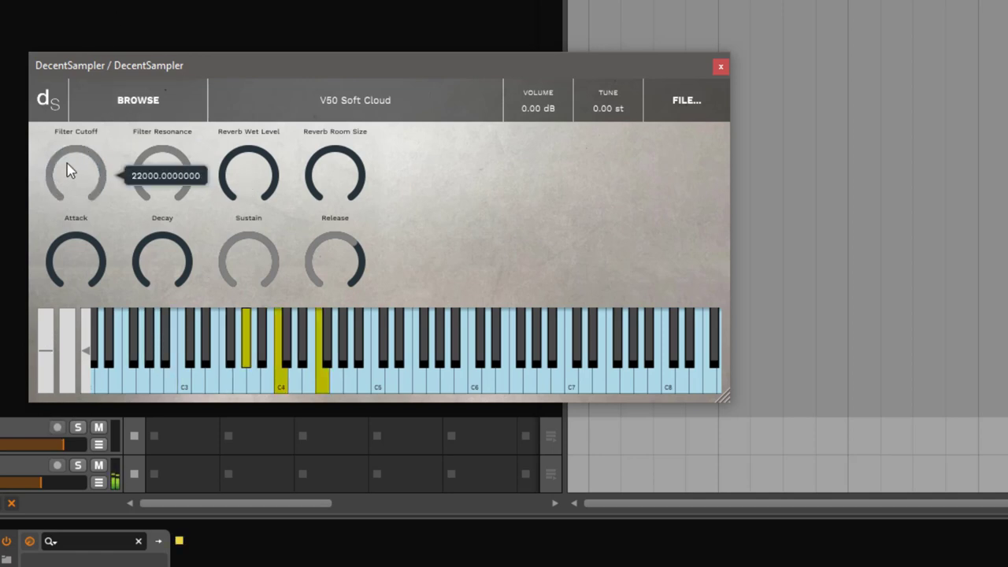
# Step: Lower the filter cutoff and resonance to minimum, and raise the reverb wet level and room size to nearly full
pyautogui.moveTo(67, 171); pyautogui.dragTo(45, 452)
pyautogui.moveTo(162, 180); pyautogui.dragTo(131, 331)
pyautogui.moveTo(248, 174); pyautogui.dragTo(333, 128)
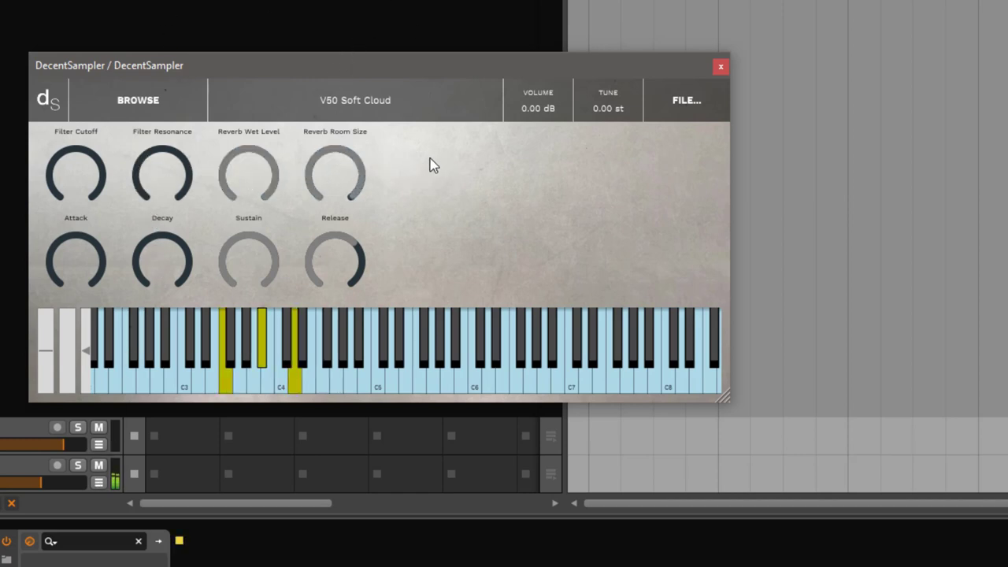
# Step: Raise the attack to about three quarters and the decay to about halfway
pyautogui.moveTo(72, 282); pyautogui.dragTo(107, 115)
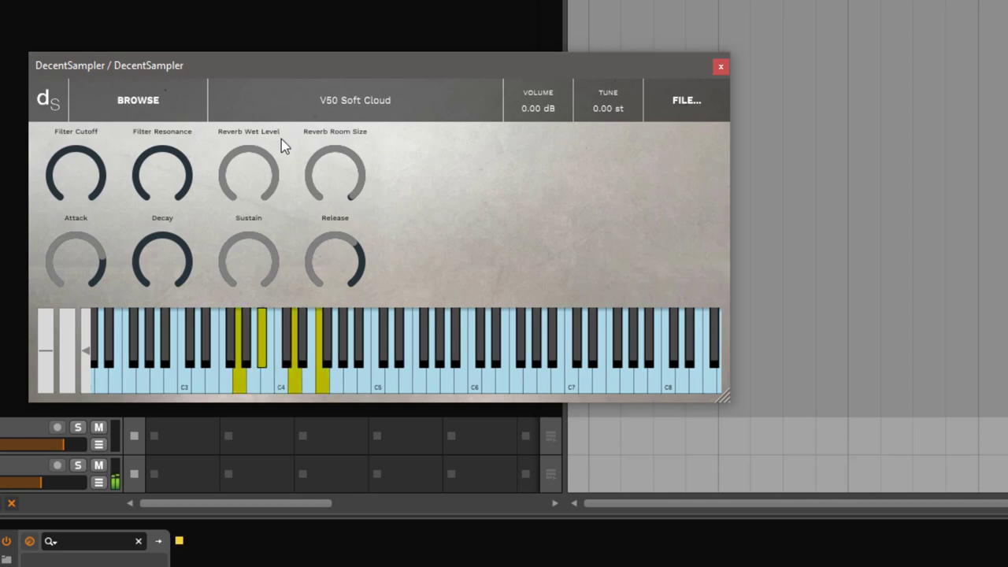
pyautogui.moveTo(158, 247); pyautogui.dragTo(202, 144)
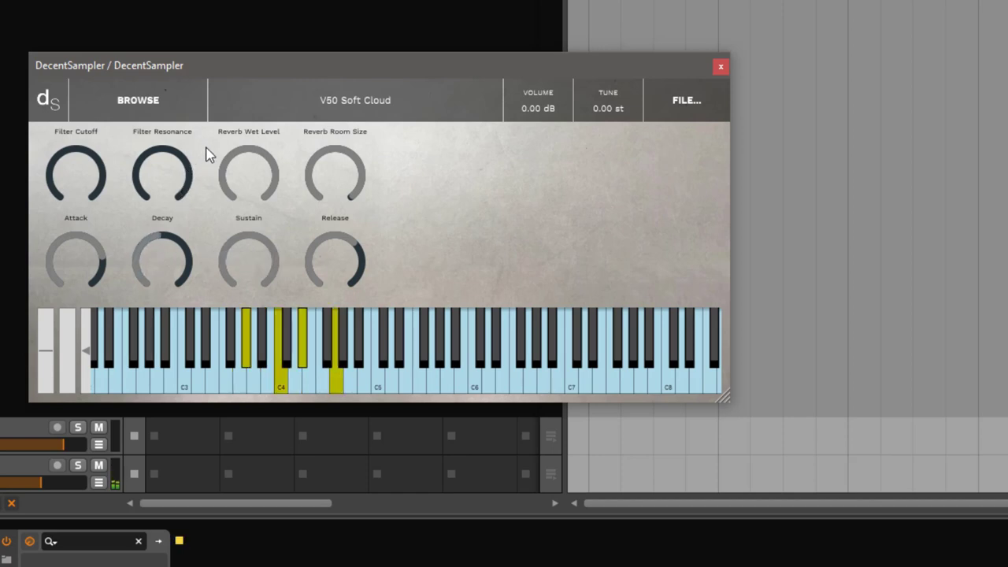